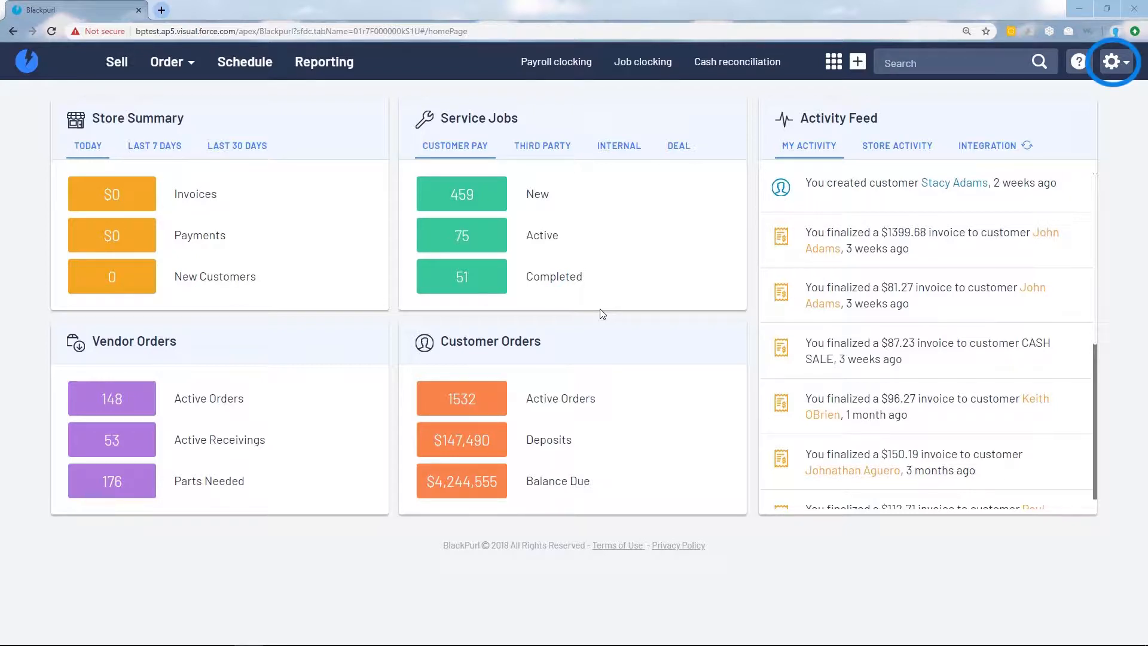
- Open the User permissions page from the system settings
{"action": "left_click", "coordinate": [1111, 62]}
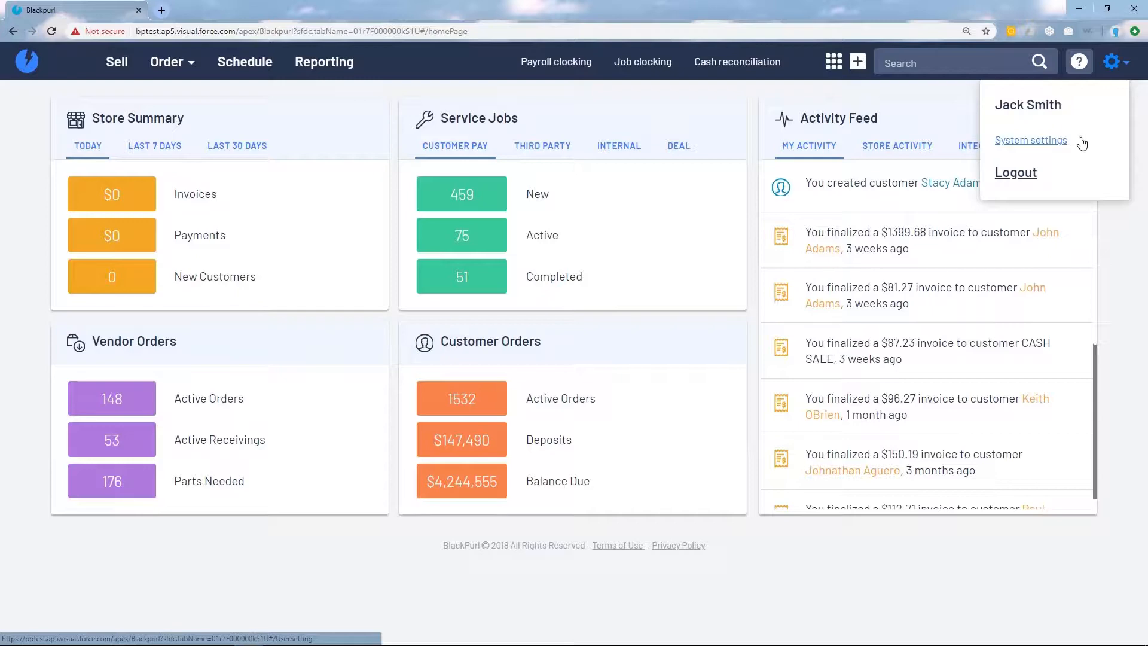
{"action": "left_click", "coordinate": [1081, 142]}
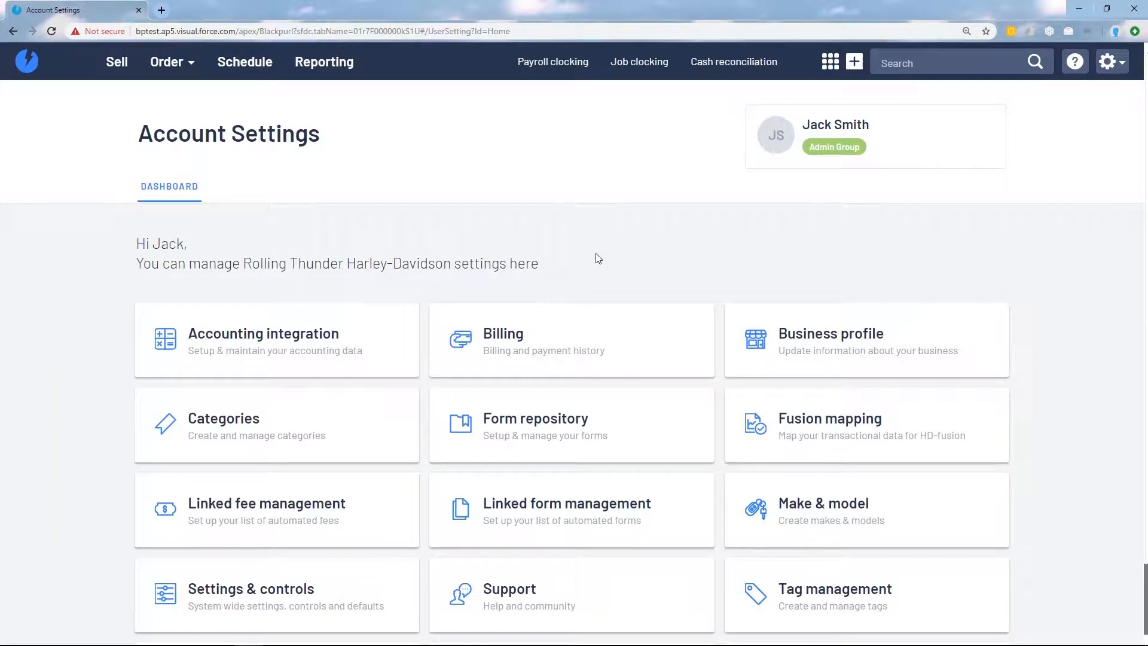
{"action": "scroll", "coordinate": [598, 259], "scroll_direction": "down", "scroll_amount": 2}
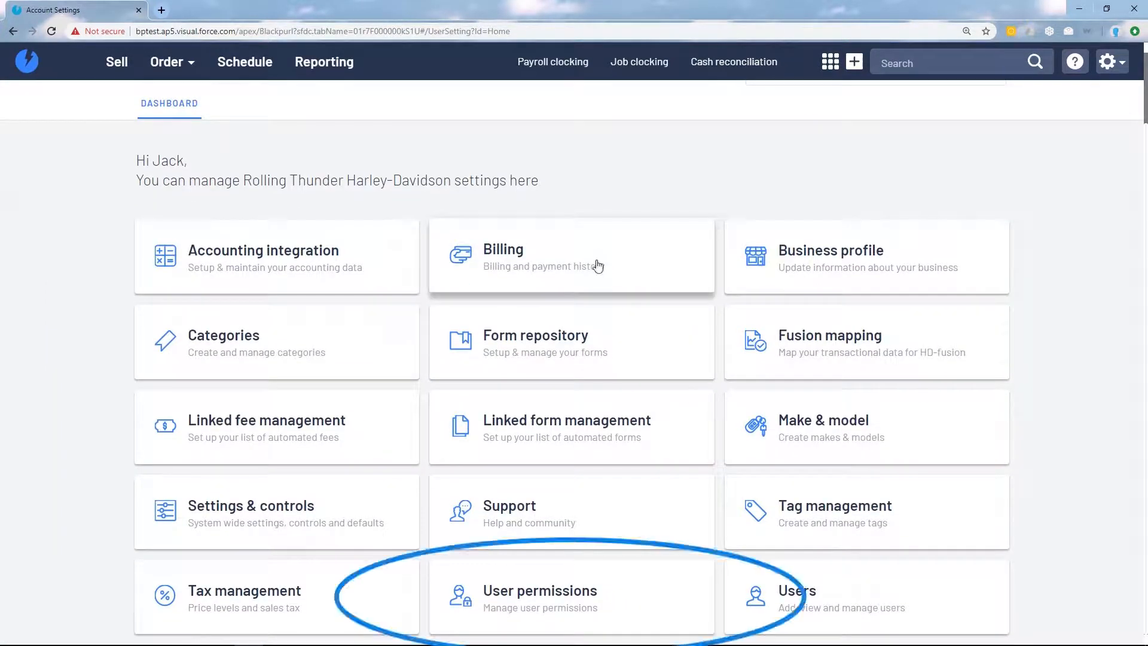
{"action": "left_click", "coordinate": [645, 599]}
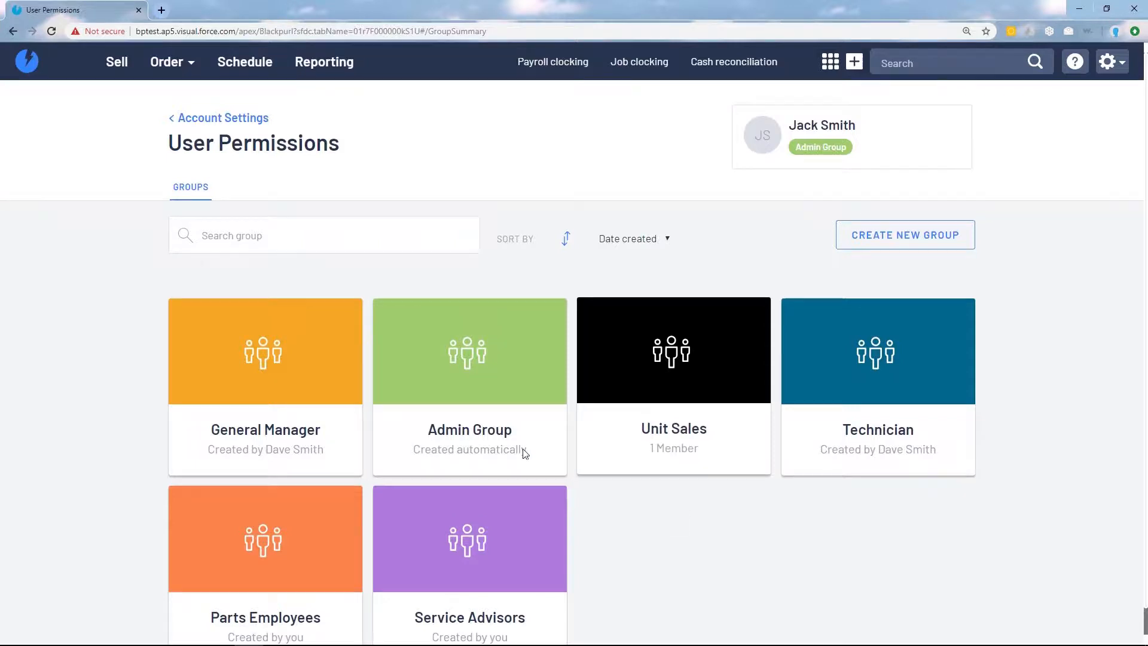
- Review all permissions of the Admin Group, from general settings to ordering, and return to the group list
{"action": "mouse_move", "coordinate": [507, 435]}
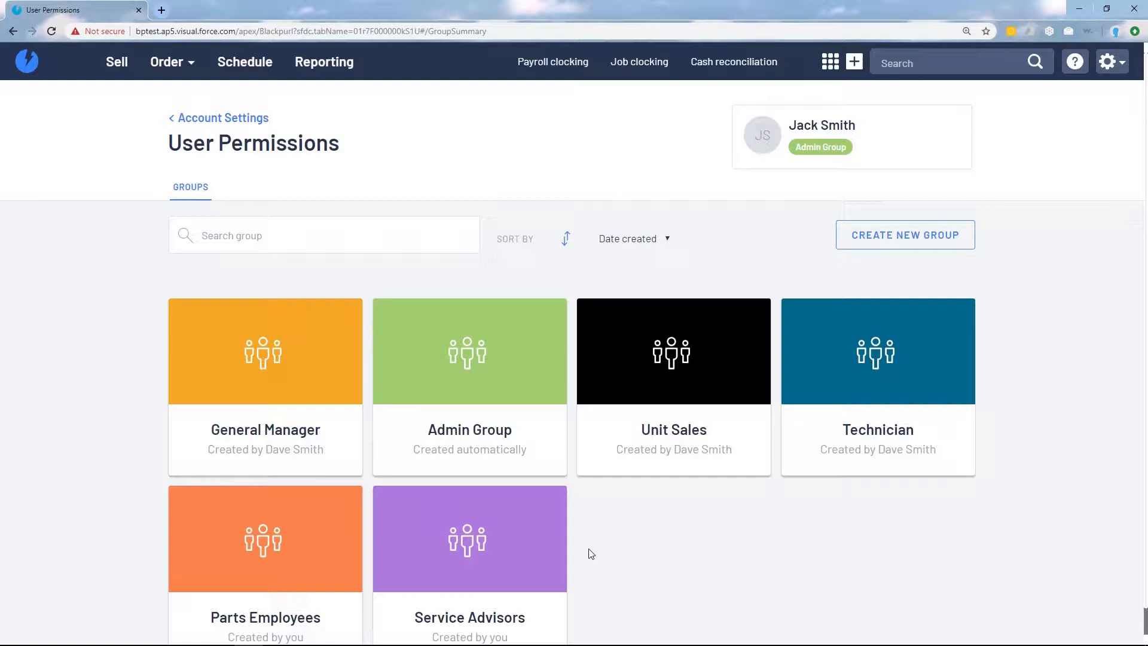
{"action": "left_click", "coordinate": [468, 355]}
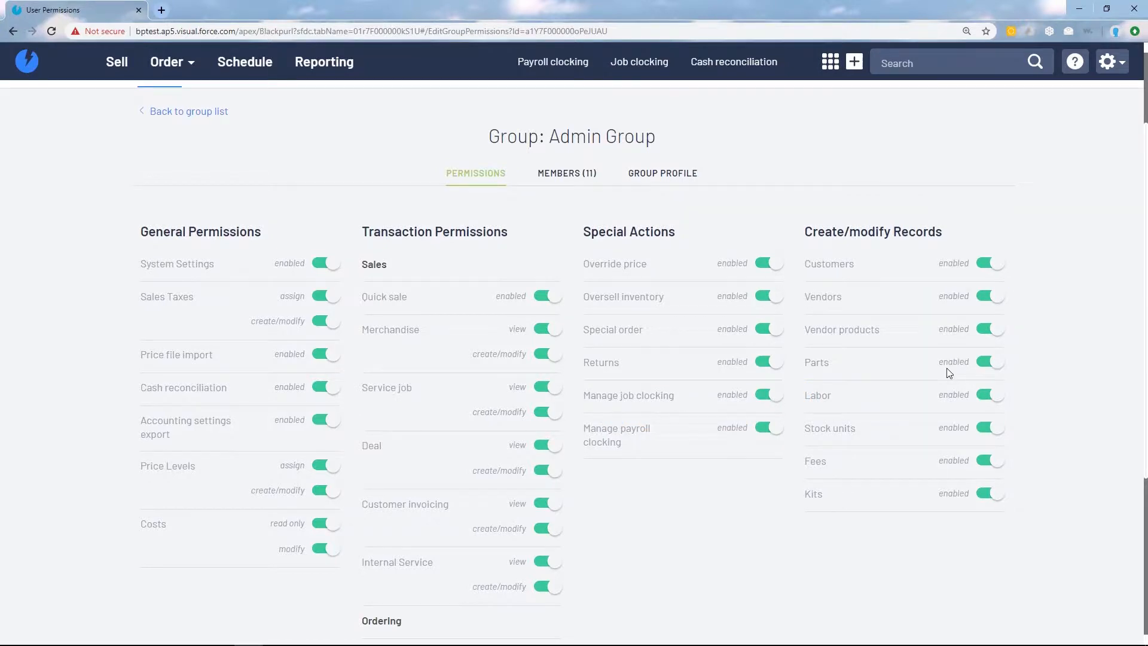
{"action": "scroll", "coordinate": [944, 394], "scroll_direction": "down", "scroll_amount": 3}
{"action": "scroll", "coordinate": [935, 409], "scroll_direction": "down", "scroll_amount": 1}
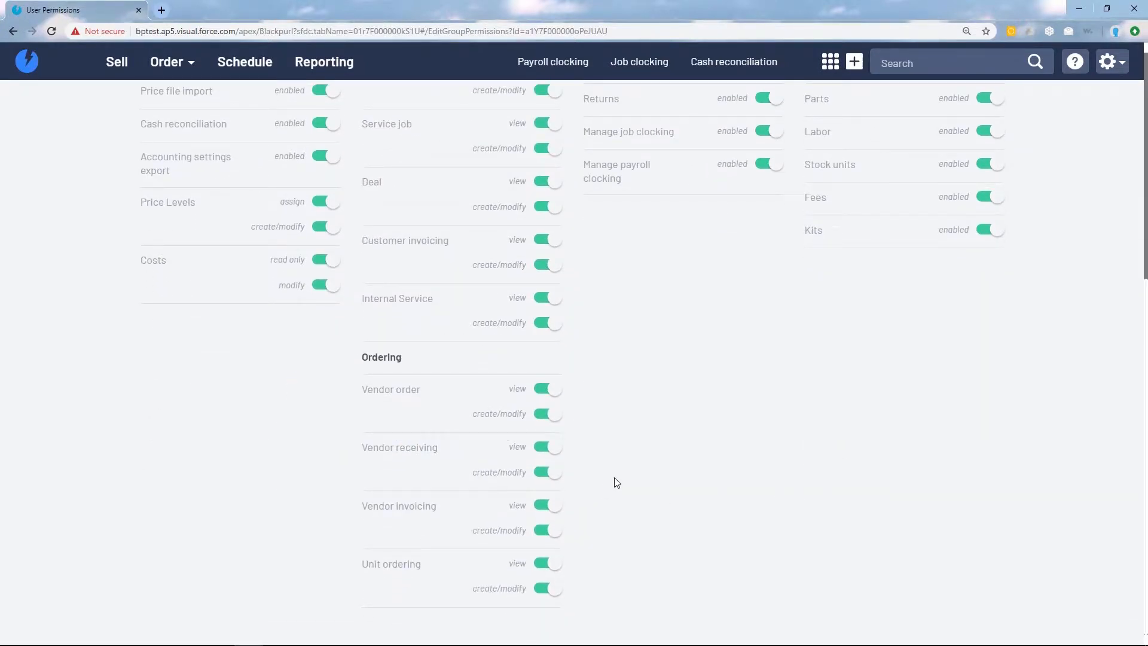
{"action": "scroll", "coordinate": [634, 478], "scroll_direction": "up", "scroll_amount": 5}
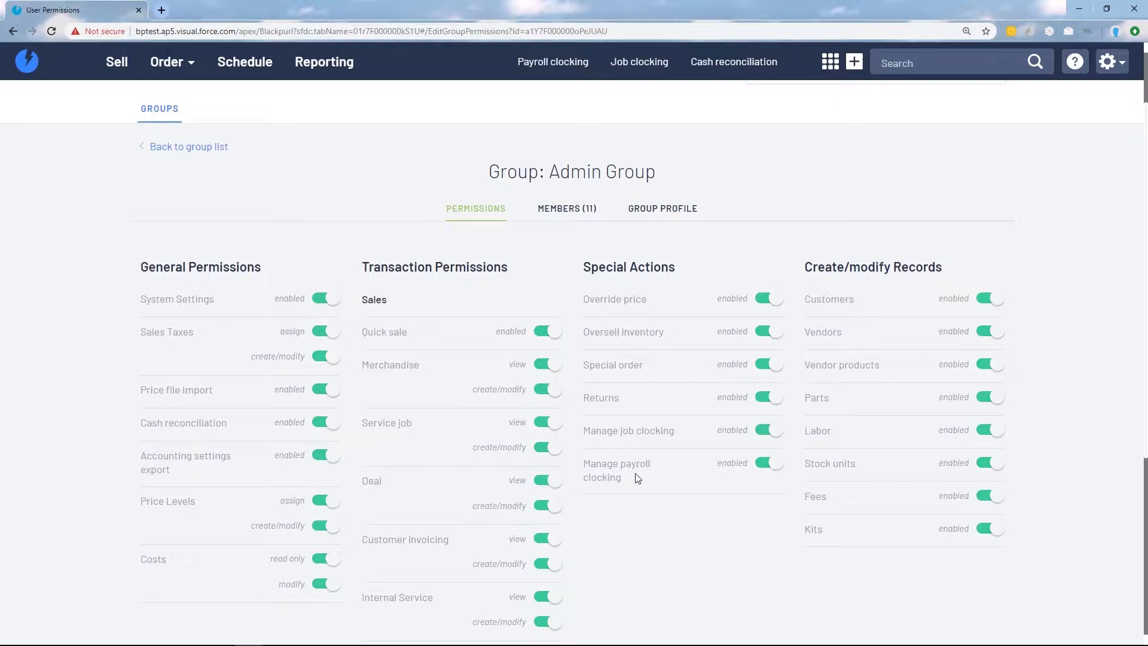
{"action": "left_click", "coordinate": [205, 149]}
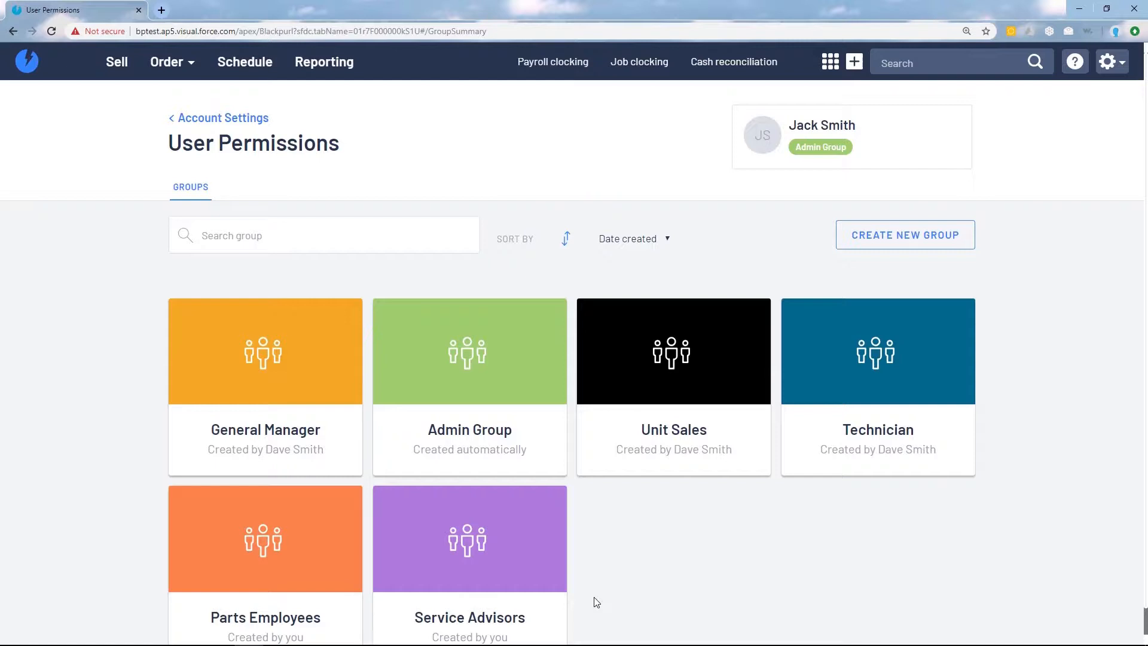
- Open the Parts Employees group for editing and view its member list
{"action": "mouse_move", "coordinate": [251, 544]}
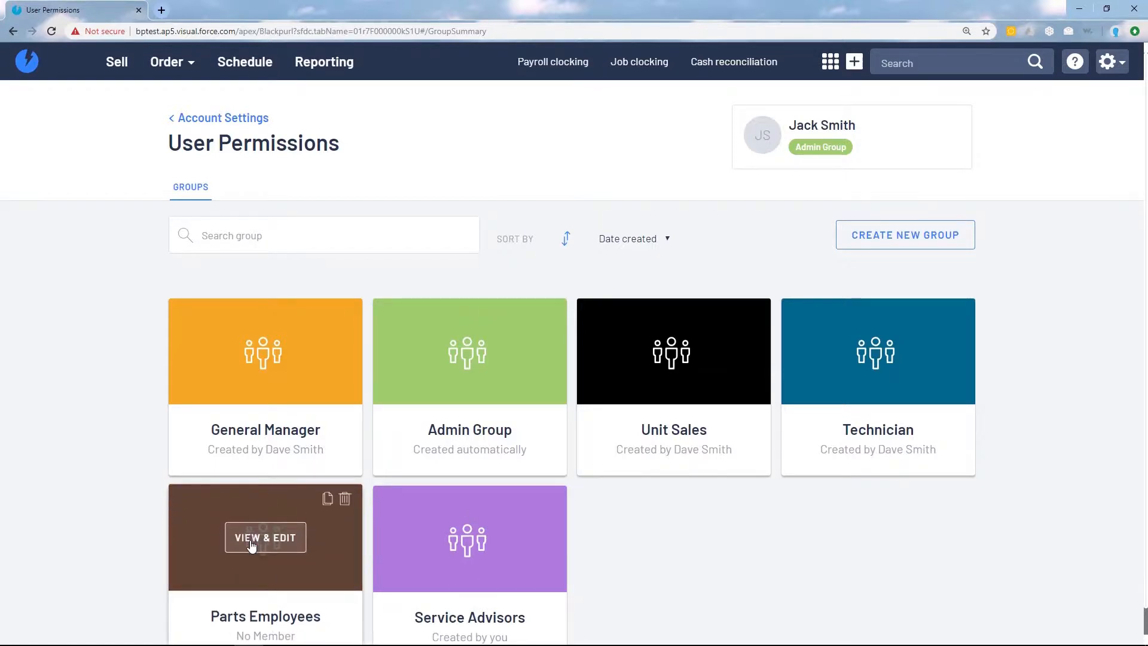
{"action": "left_click", "coordinate": [251, 541]}
{"action": "scroll", "coordinate": [538, 358], "scroll_direction": "down", "scroll_amount": 2}
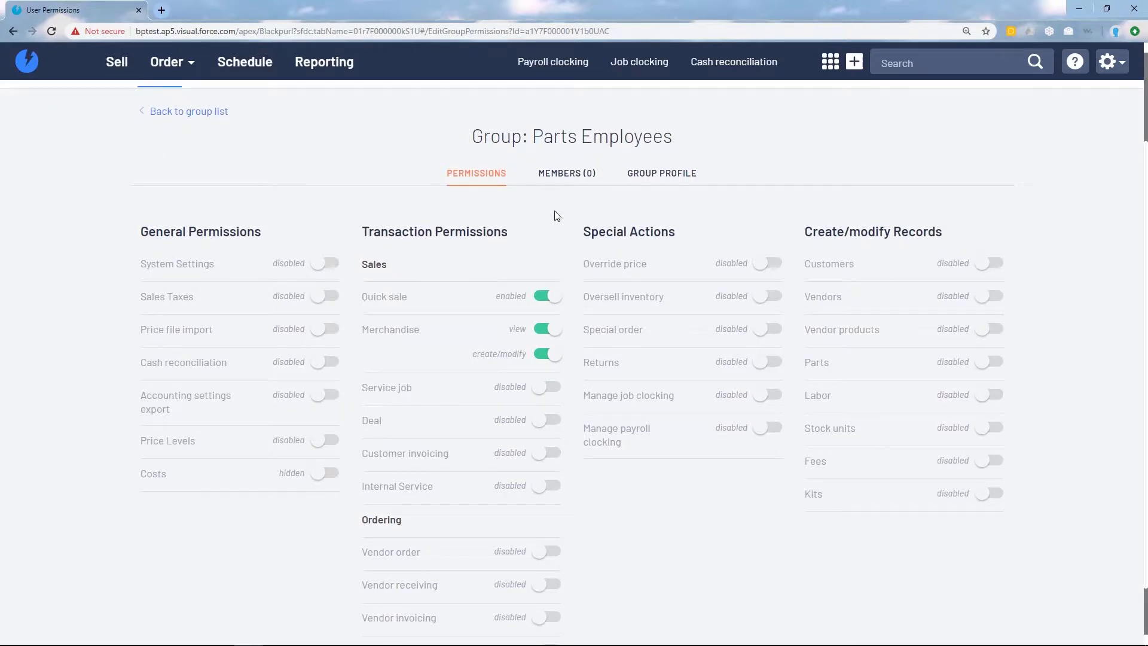
{"action": "left_click", "coordinate": [574, 176]}
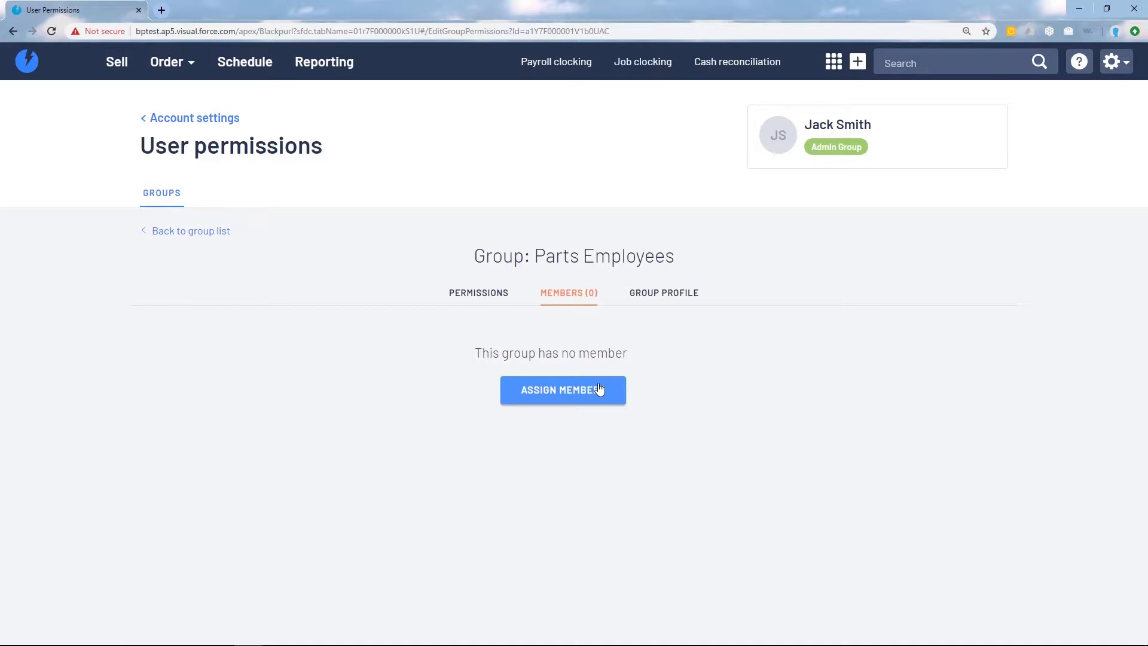
- Set the Parts Employees group color to light green in the group profile and save the change
{"action": "left_click", "coordinate": [673, 292]}
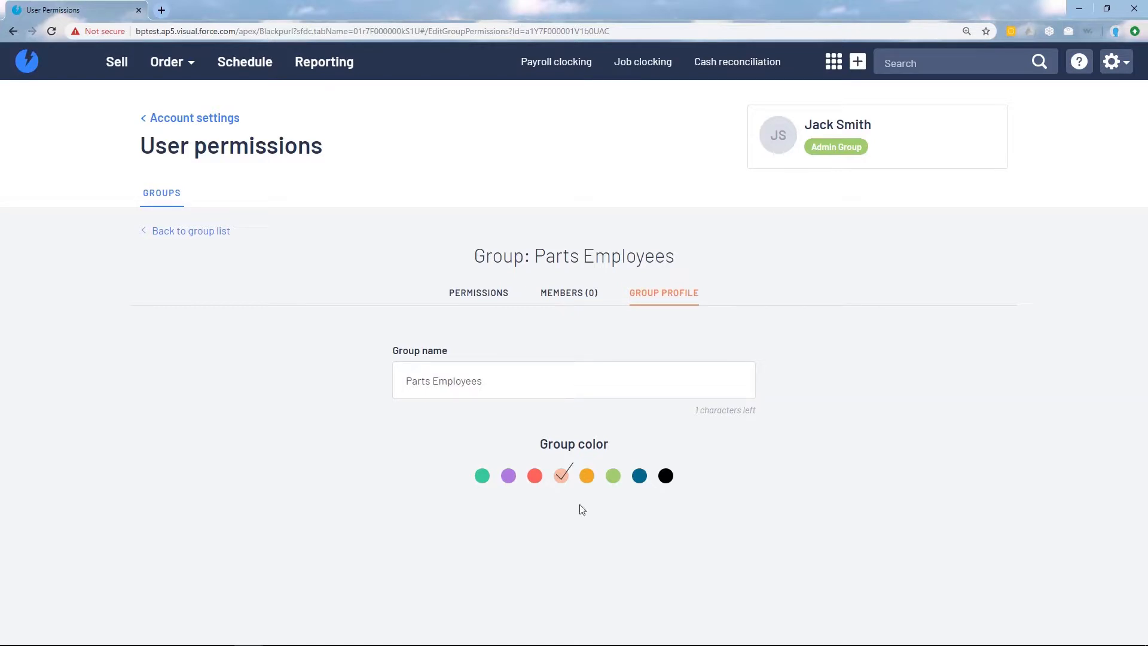
{"action": "left_click", "coordinate": [616, 478]}
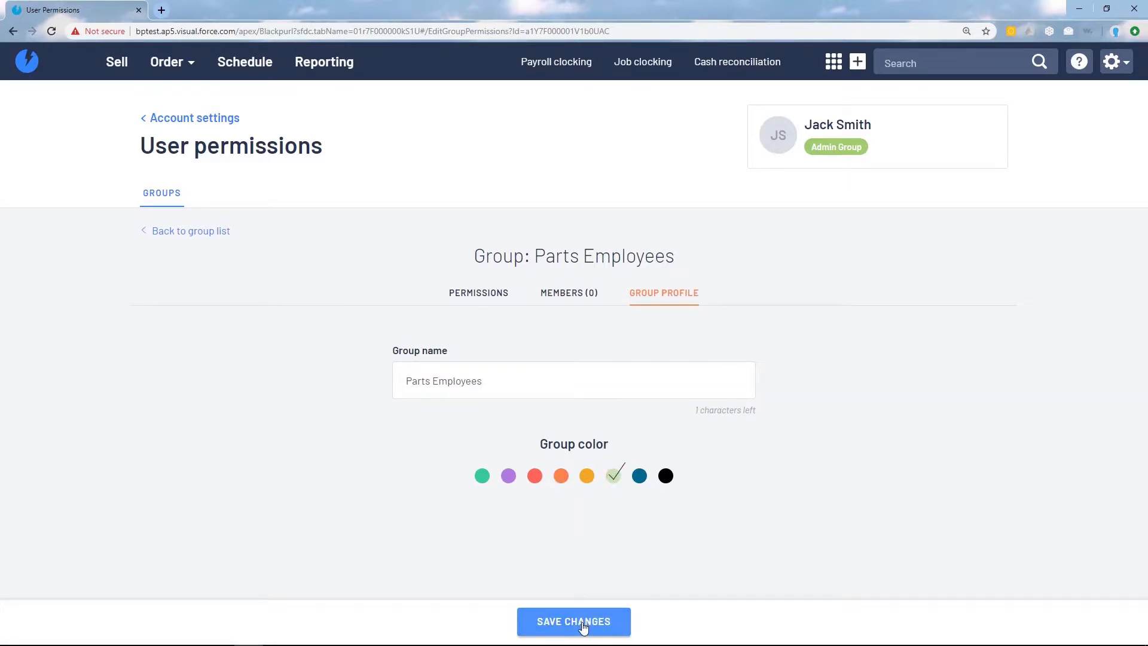
{"action": "left_click", "coordinate": [584, 627]}
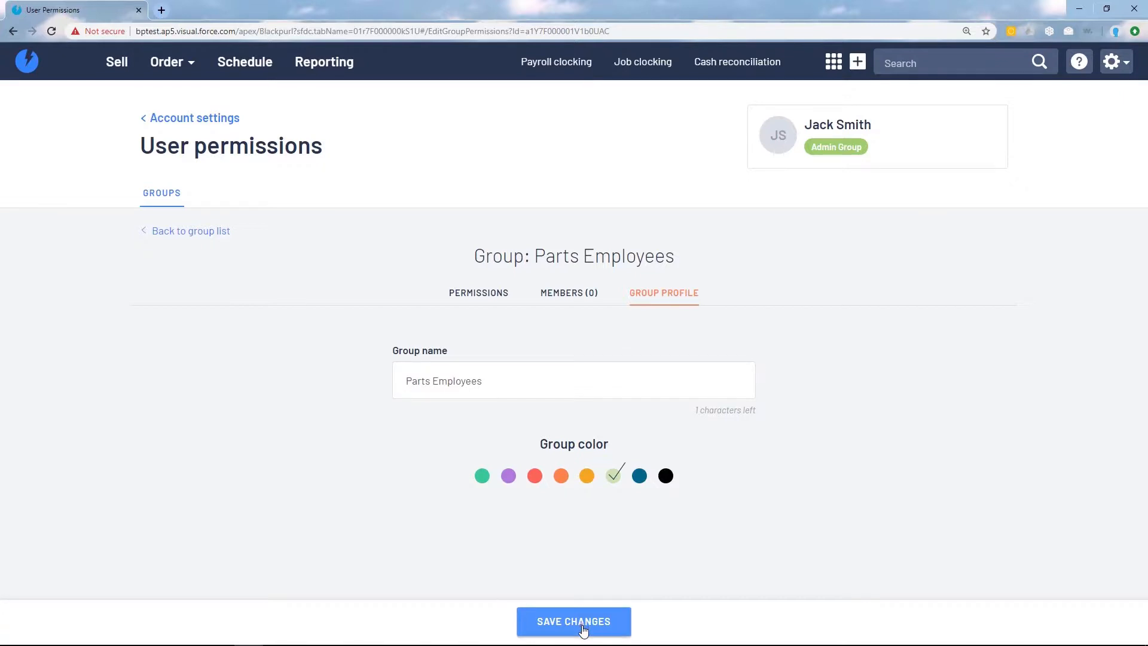
- Enable view permission for Service job, Deal, Customer invoicing and Internal Service in the Parts Employees group
{"action": "left_click", "coordinate": [474, 299]}
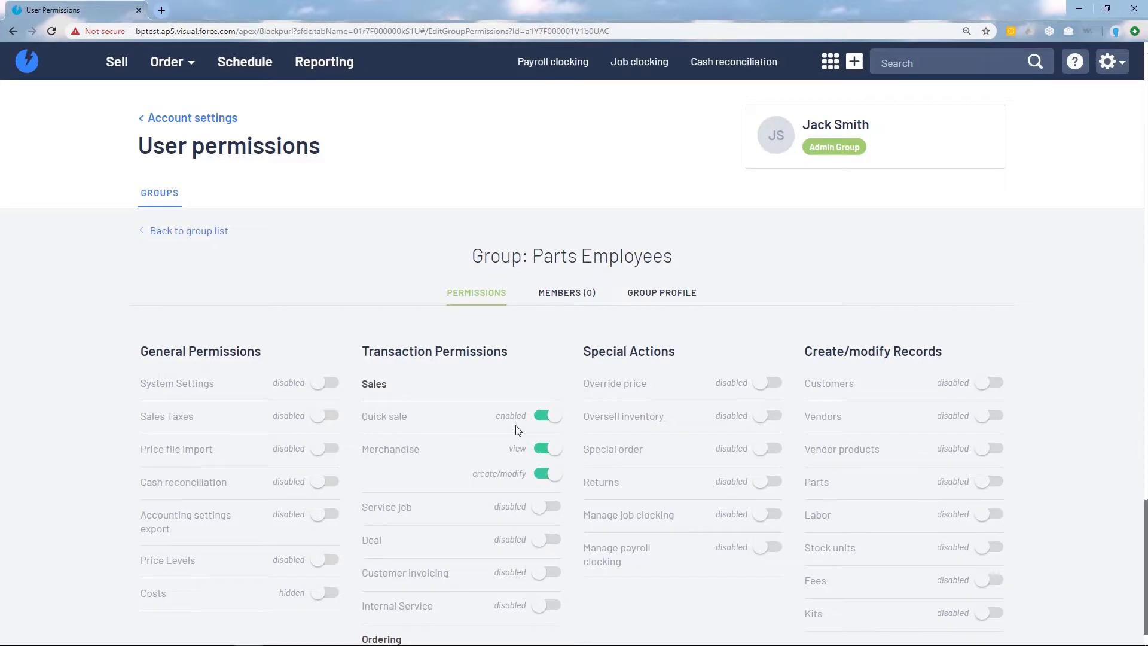
{"action": "scroll", "coordinate": [545, 253], "scroll_direction": "down", "scroll_amount": 2}
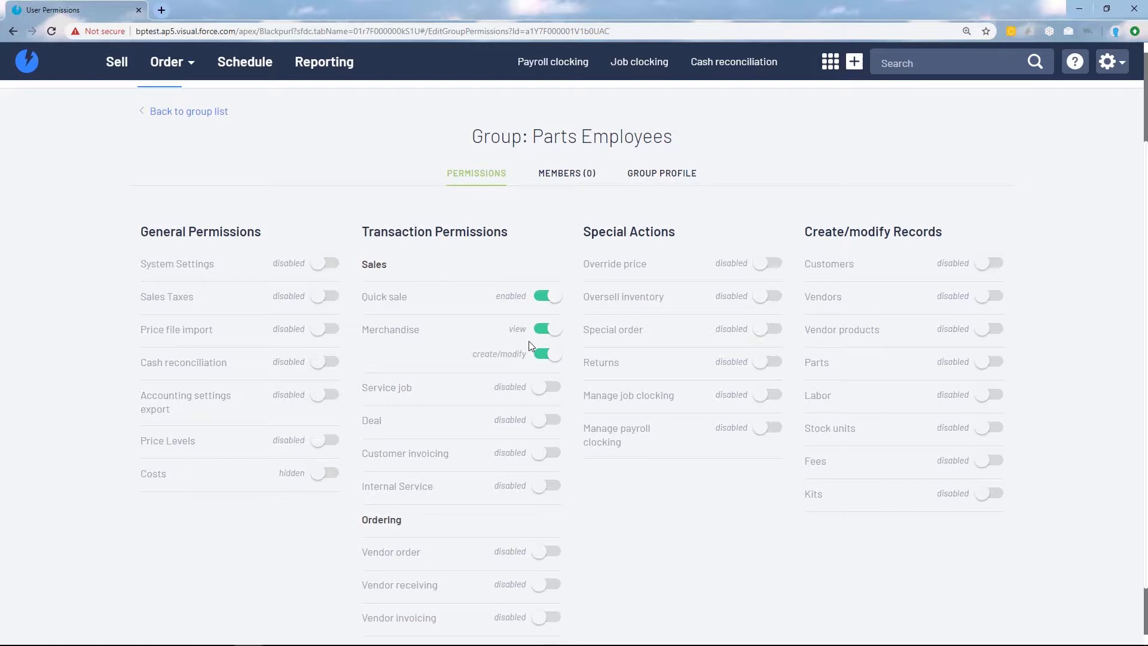
{"action": "left_click", "coordinate": [544, 388]}
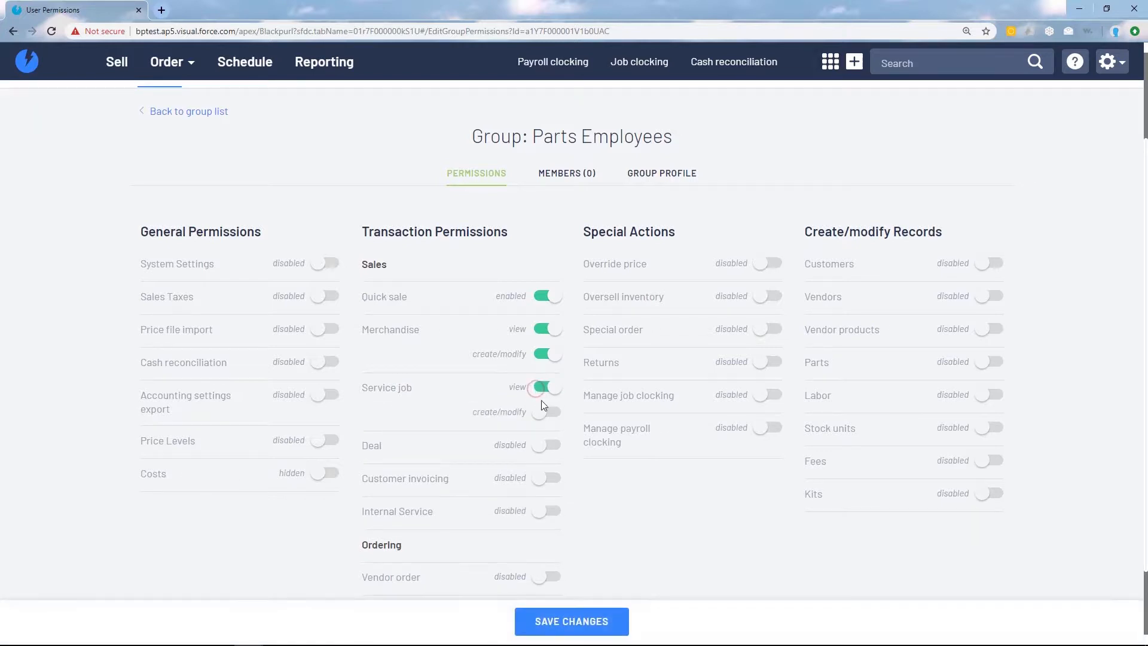
{"action": "left_click", "coordinate": [542, 446]}
{"action": "scroll", "coordinate": [574, 495], "scroll_direction": "down", "scroll_amount": 2}
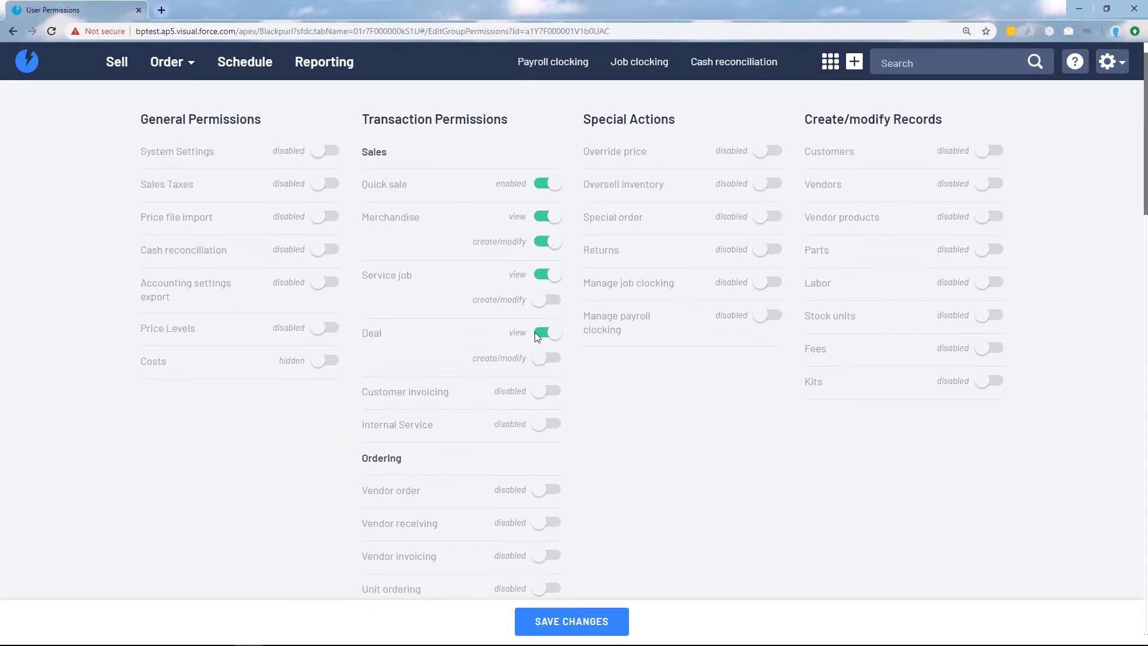
{"action": "left_click", "coordinate": [535, 392]}
{"action": "left_click", "coordinate": [544, 449]}
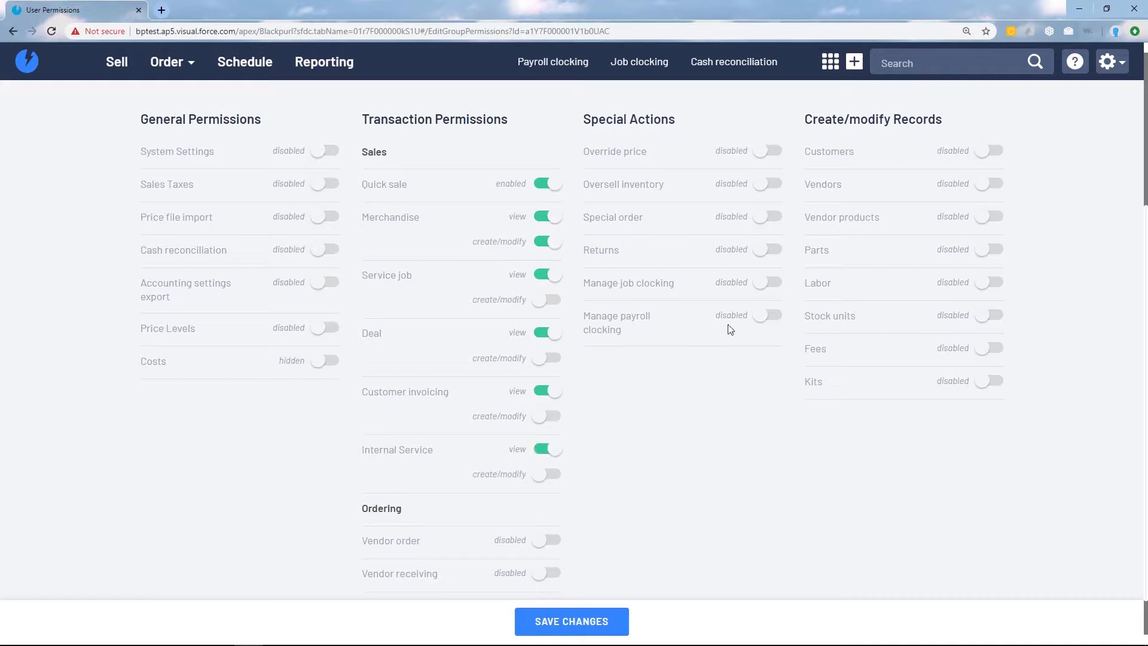
- Enable the Returns and Override price special actions for Parts Employees and save the permission changes
{"action": "left_click", "coordinate": [763, 255]}
{"action": "left_click", "coordinate": [762, 157]}
{"action": "left_click", "coordinate": [557, 622]}
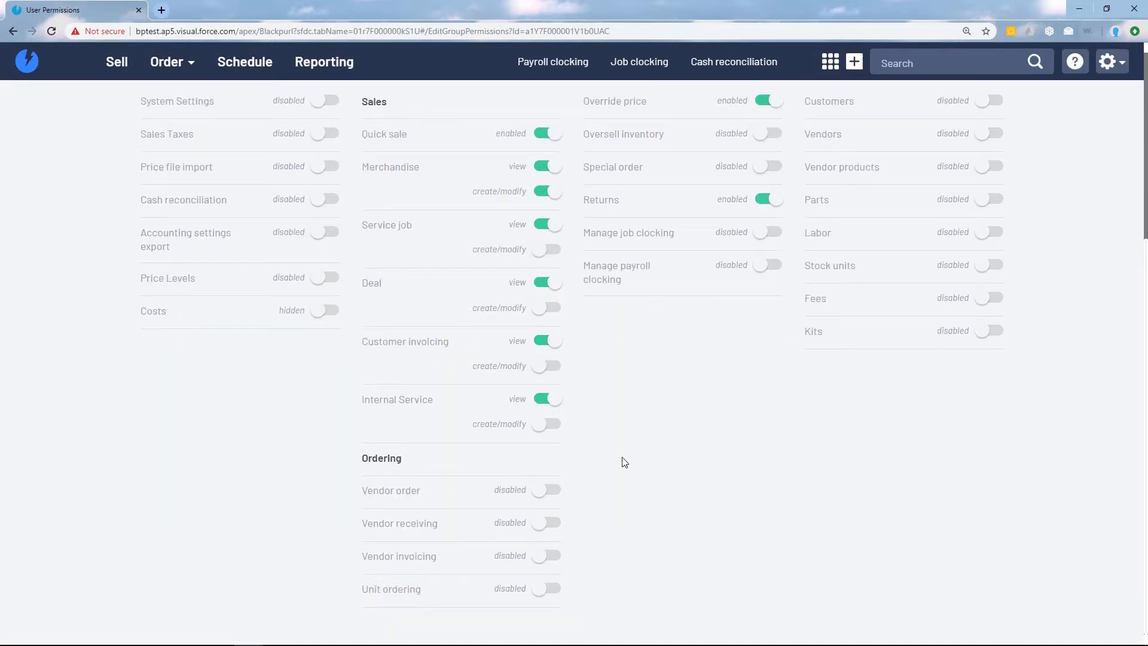
- Assign the first listed Admin Group user to the Parts Employees group and return to the group list
{"action": "scroll", "coordinate": [624, 462], "scroll_direction": "up", "scroll_amount": 1}
{"action": "scroll", "coordinate": [623, 462], "scroll_direction": "up", "scroll_amount": 5}
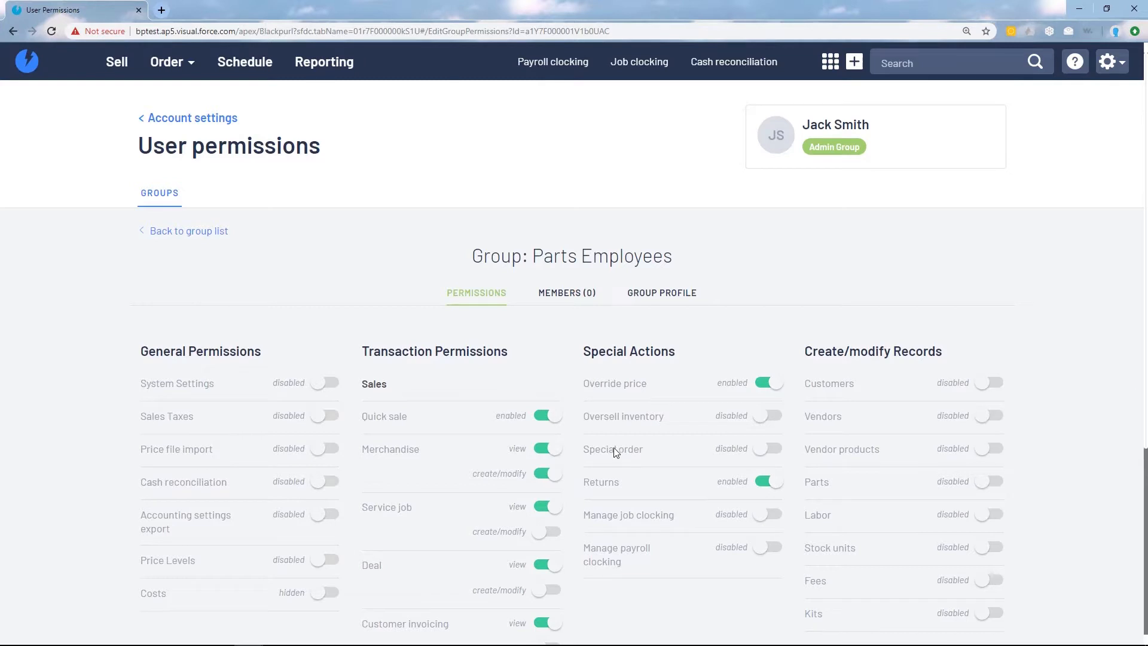
{"action": "left_click", "coordinate": [557, 299]}
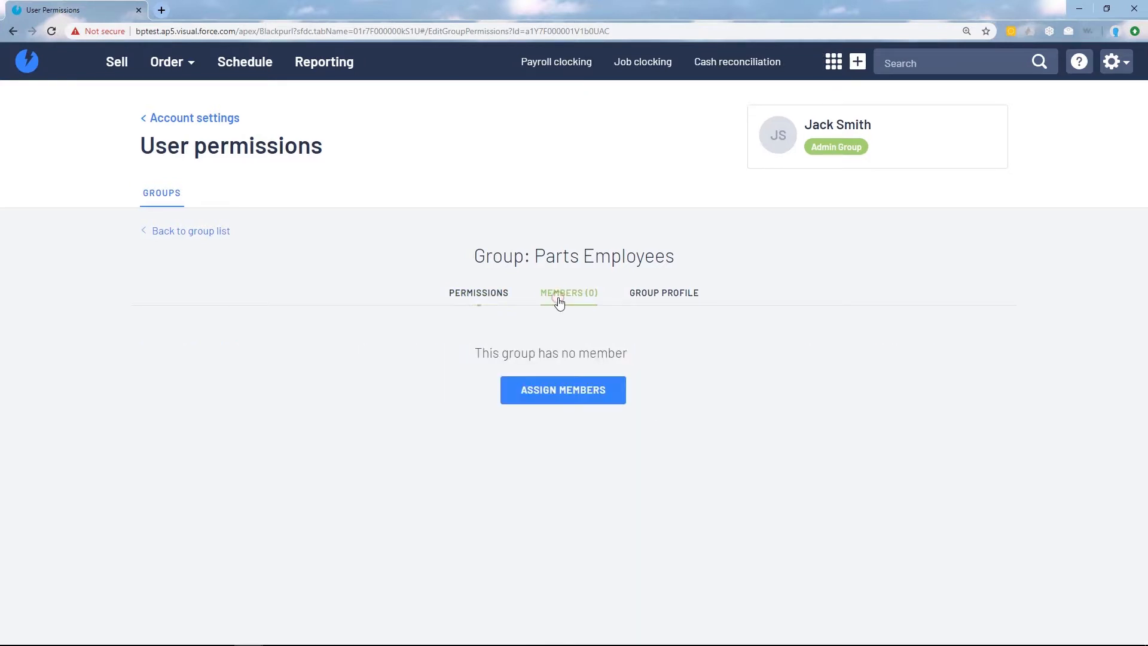
{"action": "left_click", "coordinate": [559, 405]}
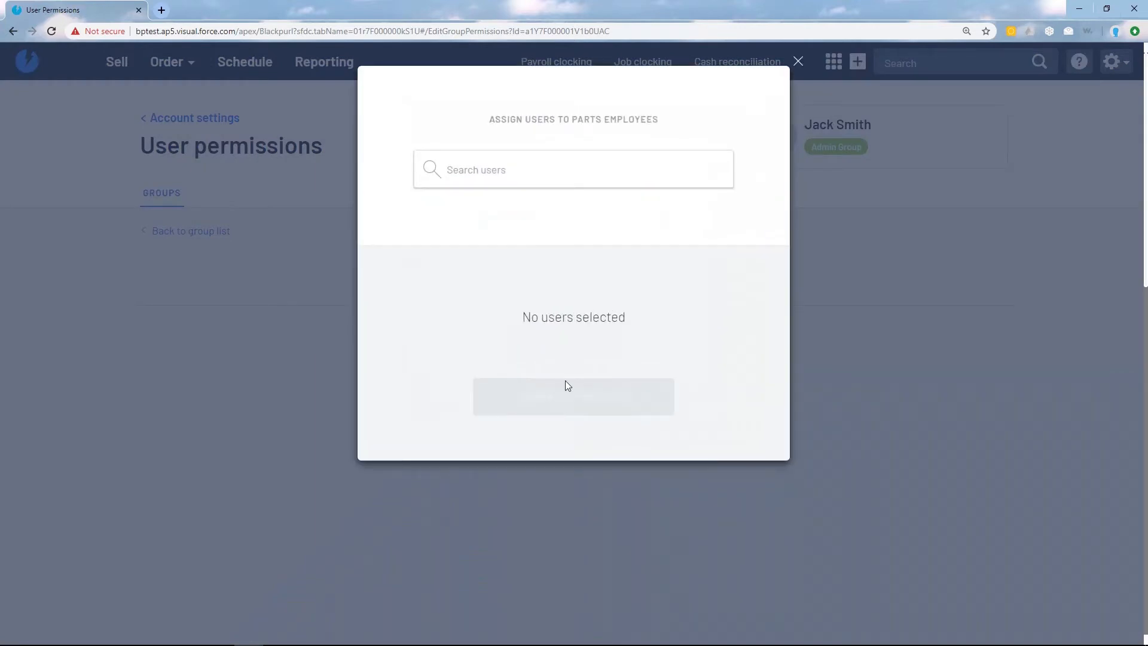
{"action": "left_click", "coordinate": [512, 176]}
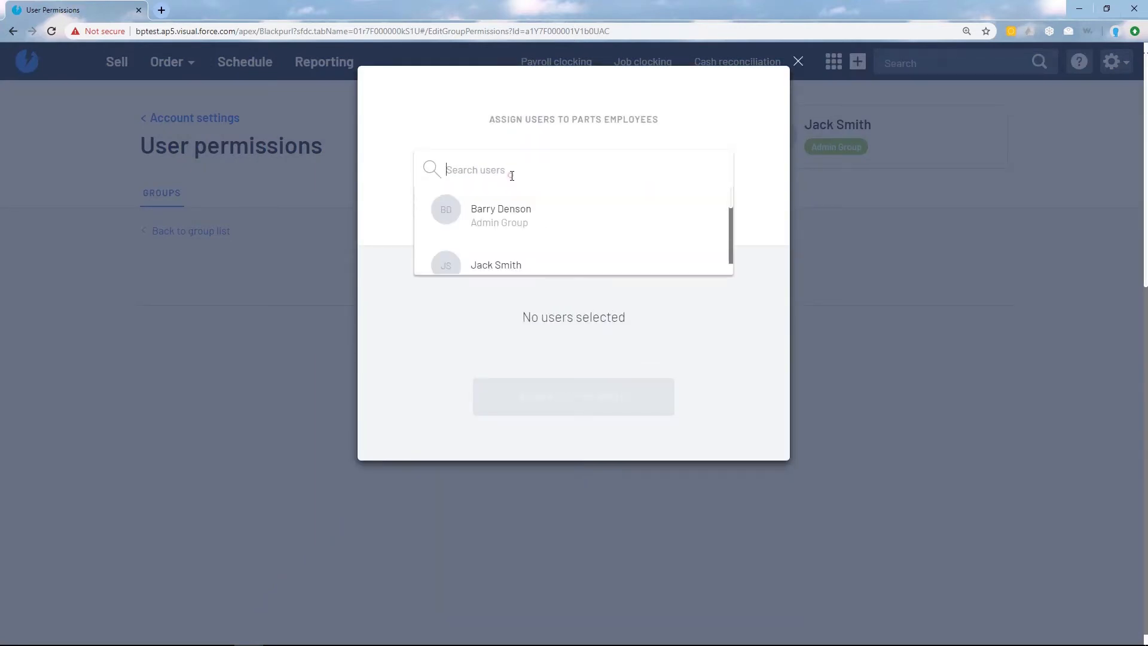
{"action": "left_click", "coordinate": [551, 231]}
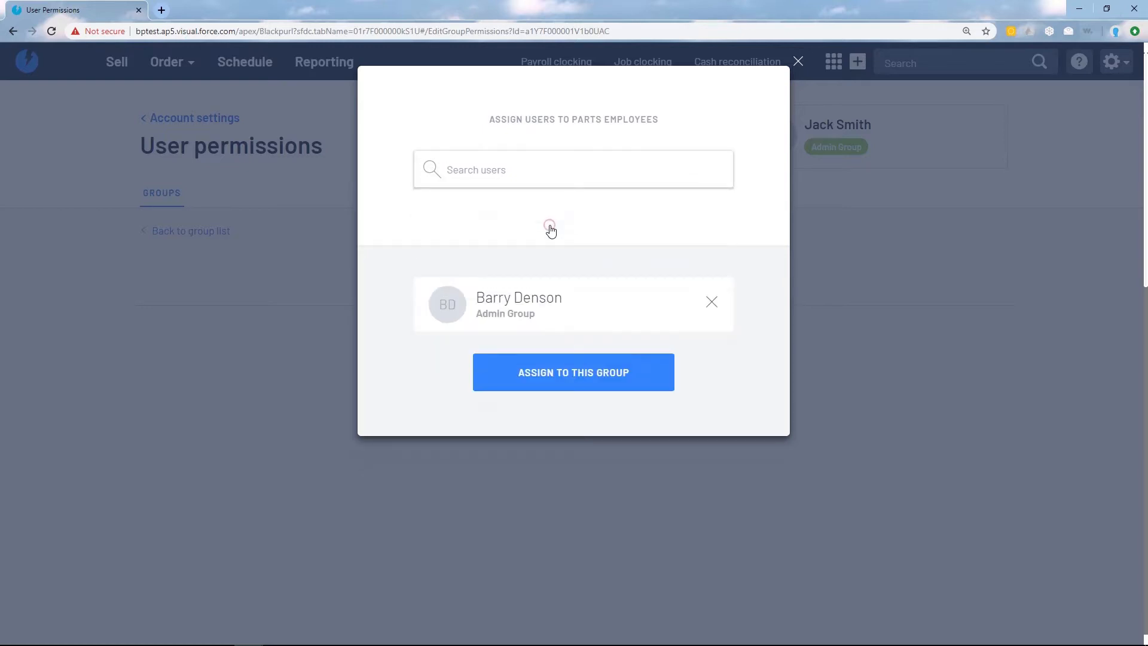
{"action": "left_click", "coordinate": [587, 385]}
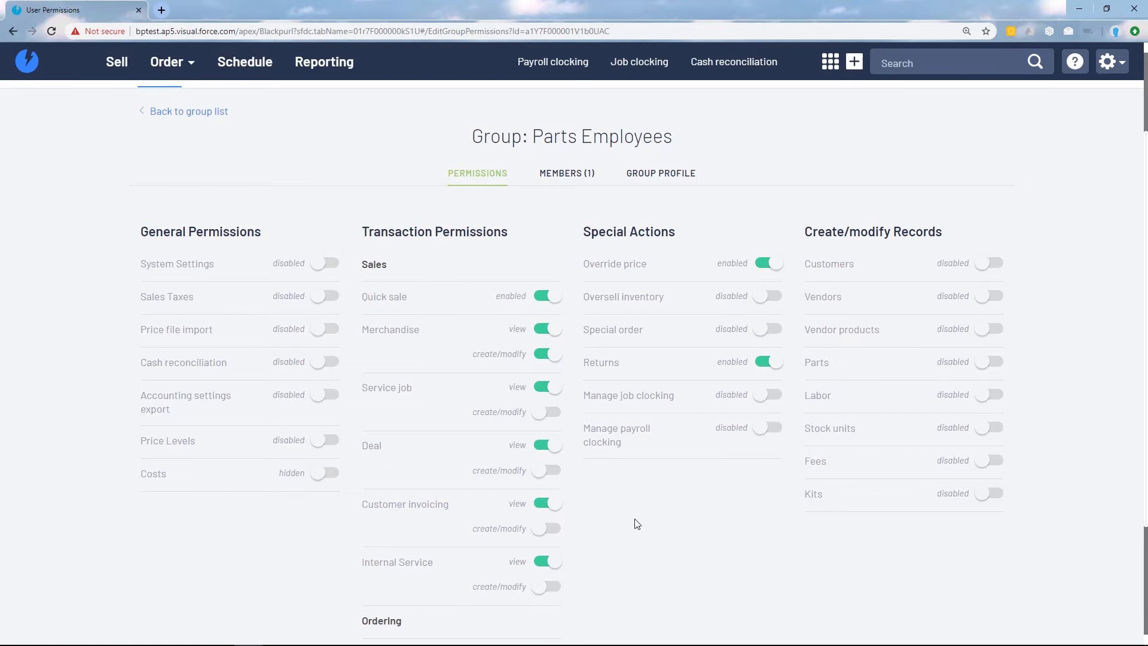
{"action": "scroll", "coordinate": [637, 524], "scroll_direction": "up", "scroll_amount": 2}
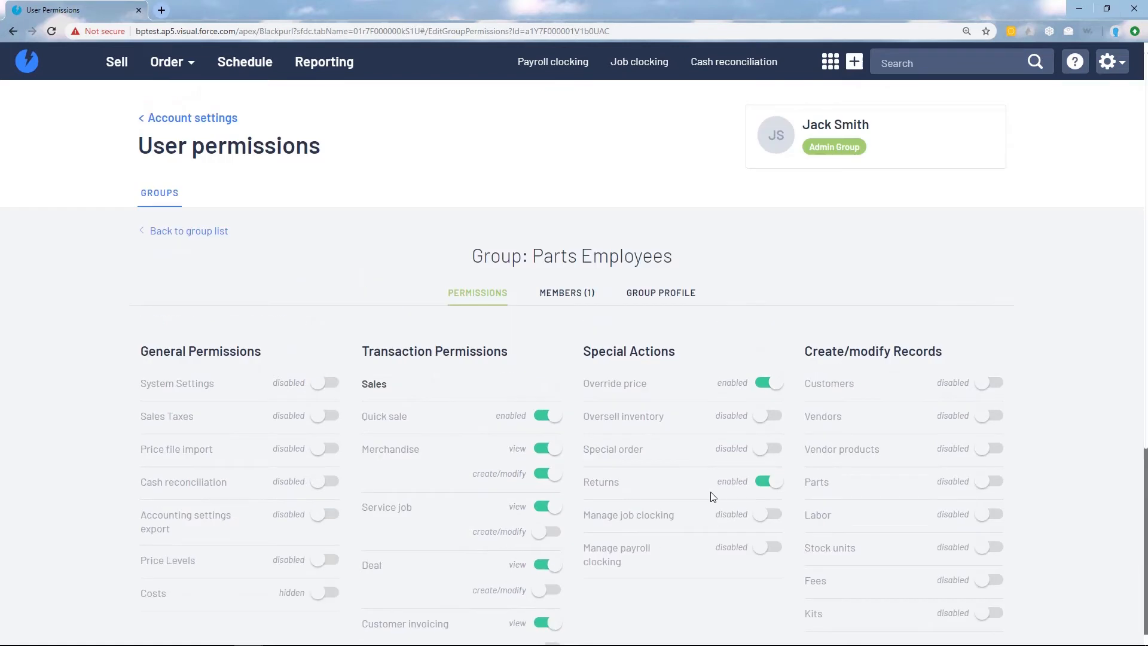
{"action": "left_click", "coordinate": [161, 232]}
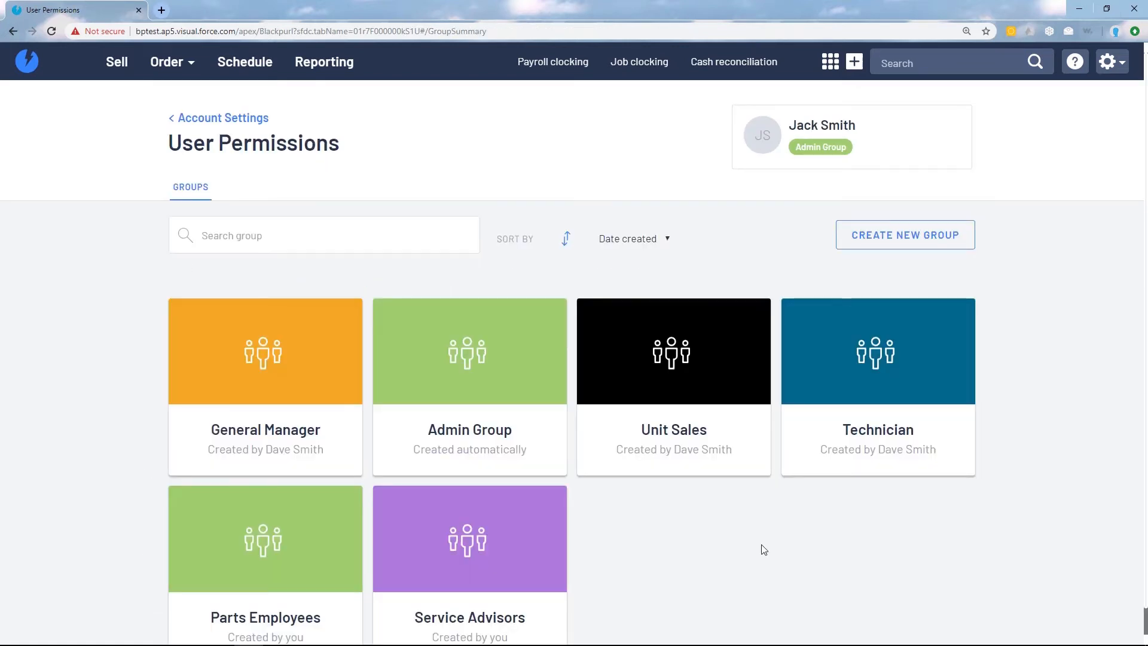
- Examine the group list's sort options and the actions available on the Unit Sales group
{"action": "left_click", "coordinate": [646, 242]}
{"action": "left_click", "coordinate": [645, 241]}
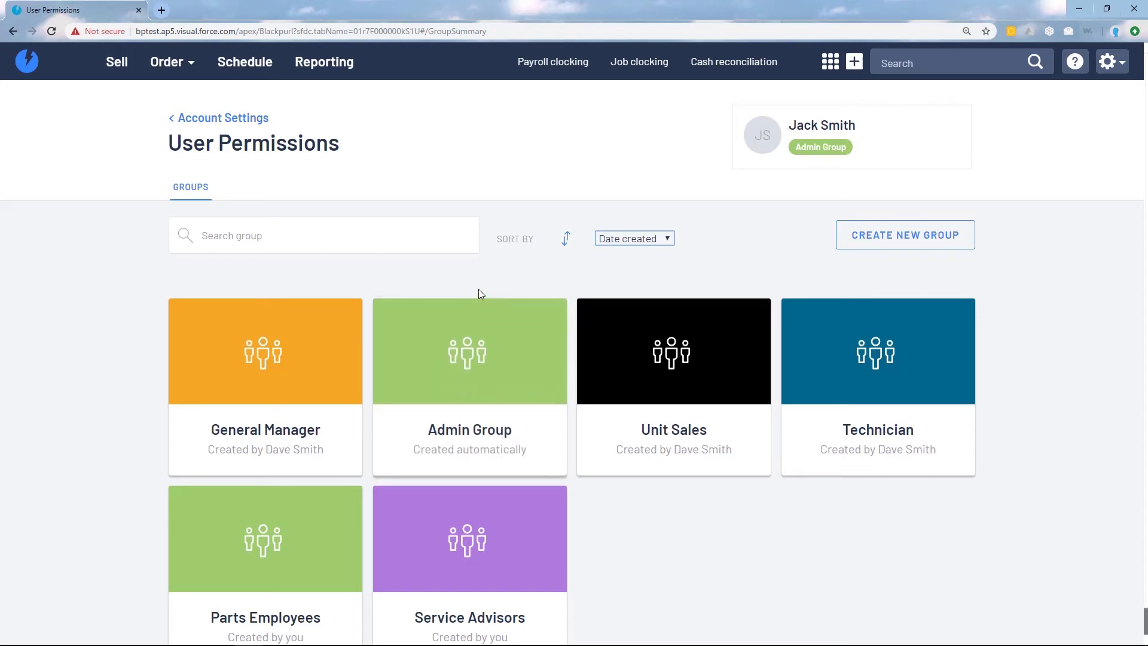
{"action": "scroll", "coordinate": [702, 589], "scroll_direction": "down", "scroll_amount": 1}
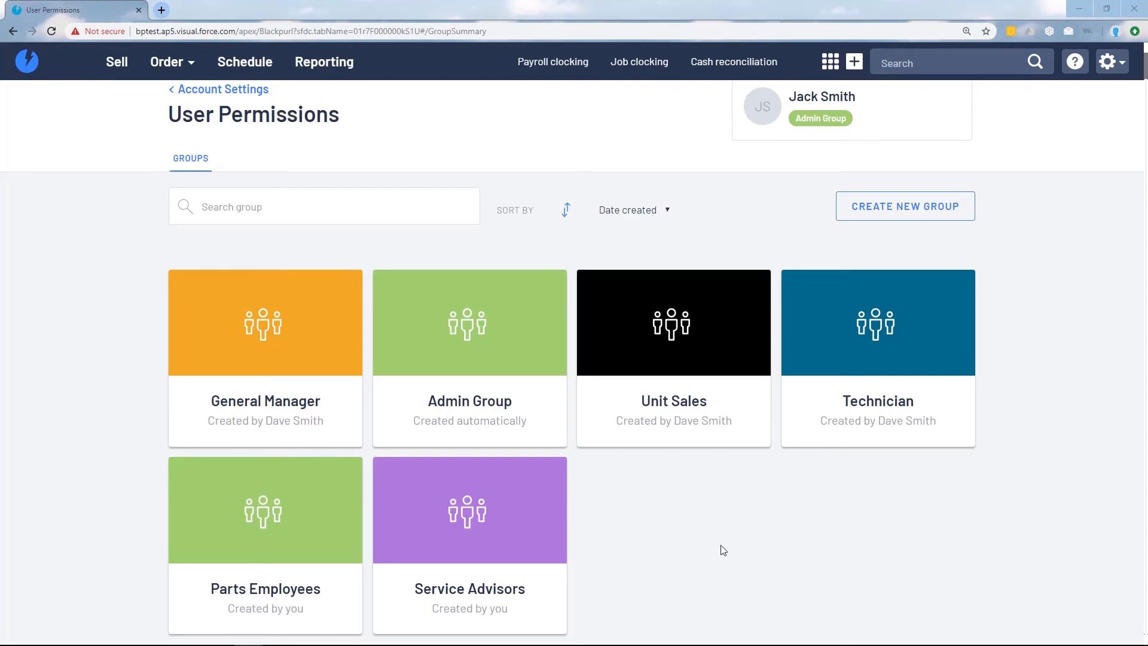
{"action": "mouse_move", "coordinate": [742, 351]}
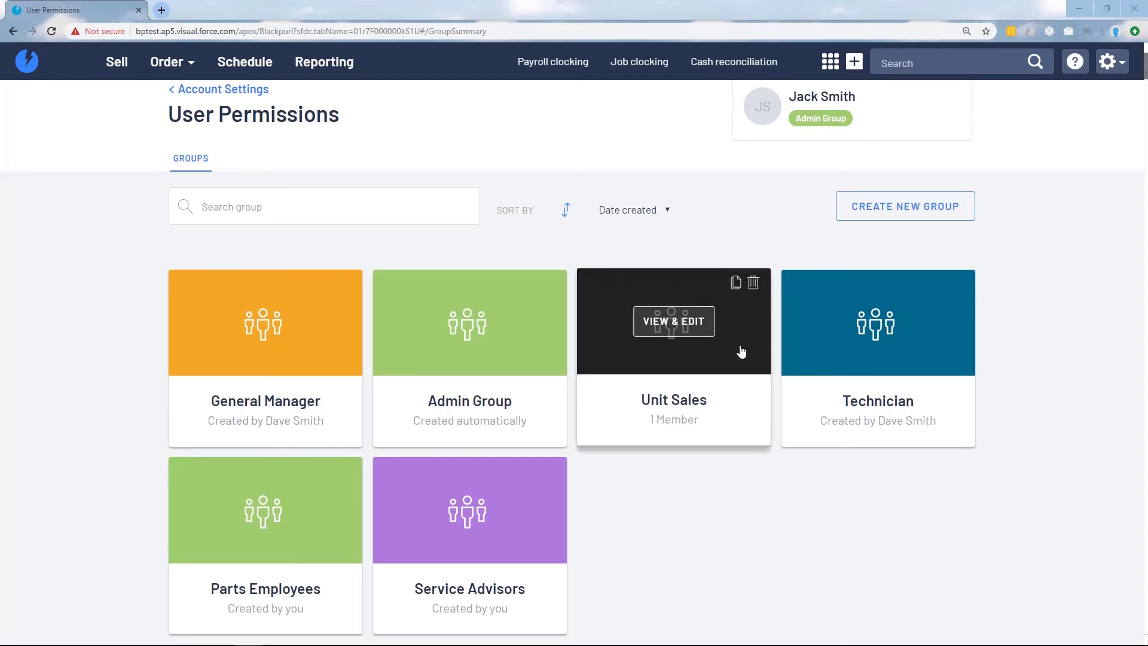